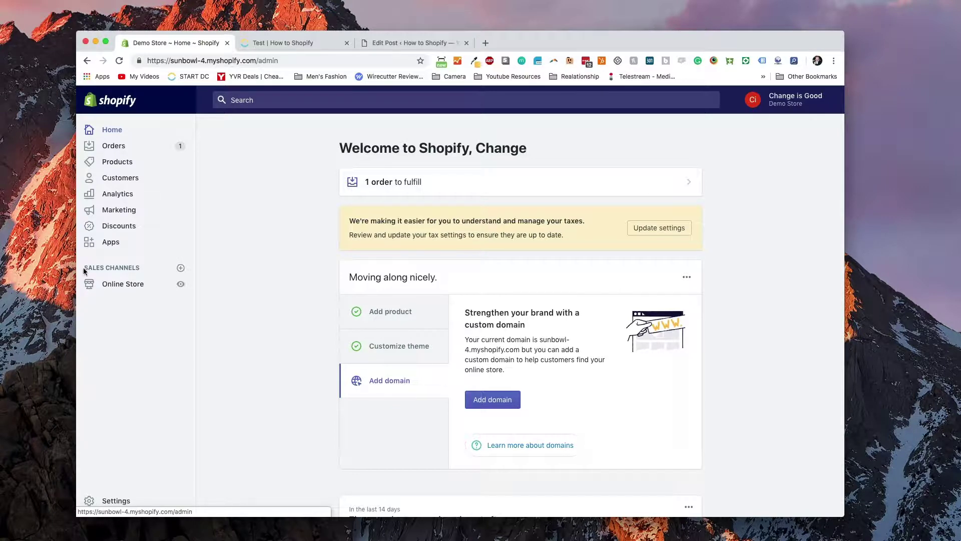
Add the Buy Button channel from the Add sales channel list to open its product picker.
left_click_drag(138, 268, 195, 270)
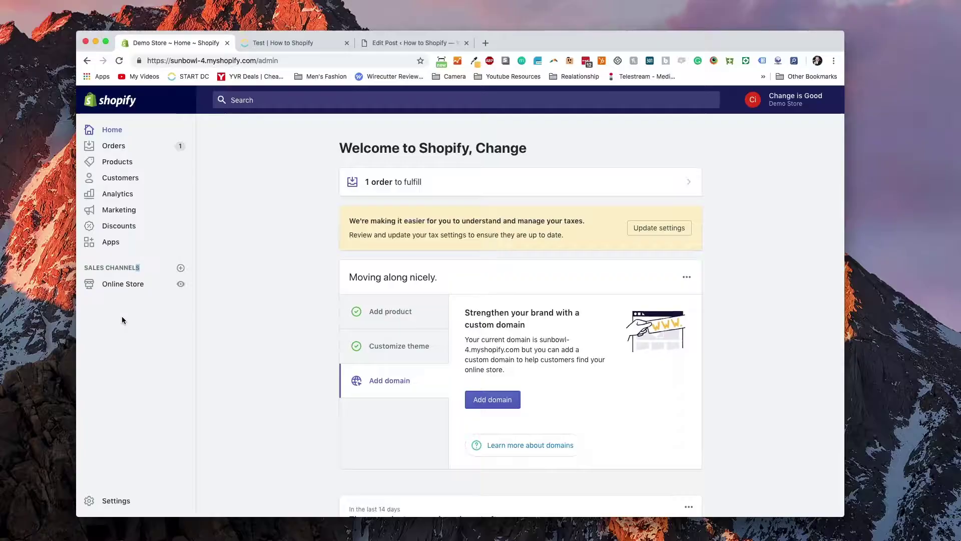
left_click(181, 267)
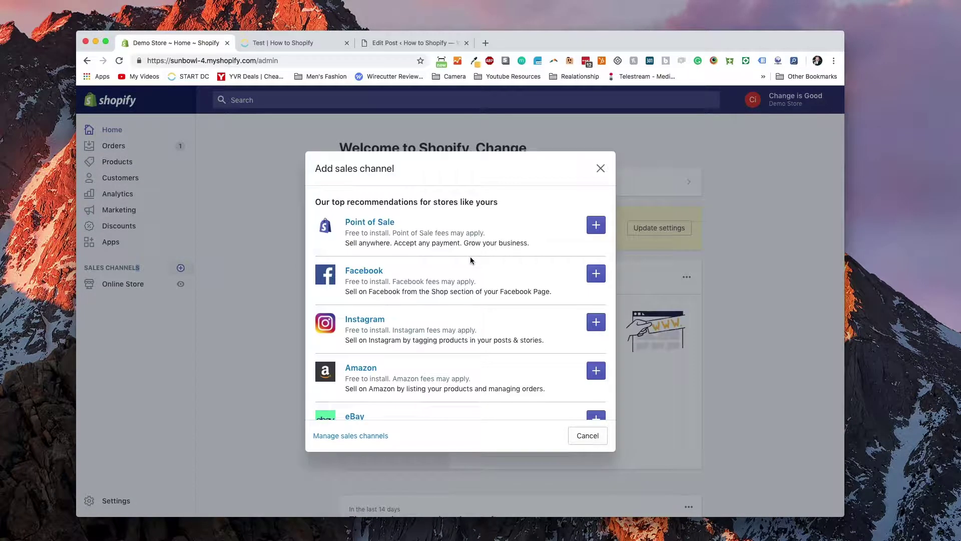
scroll(463, 246, "down", 5)
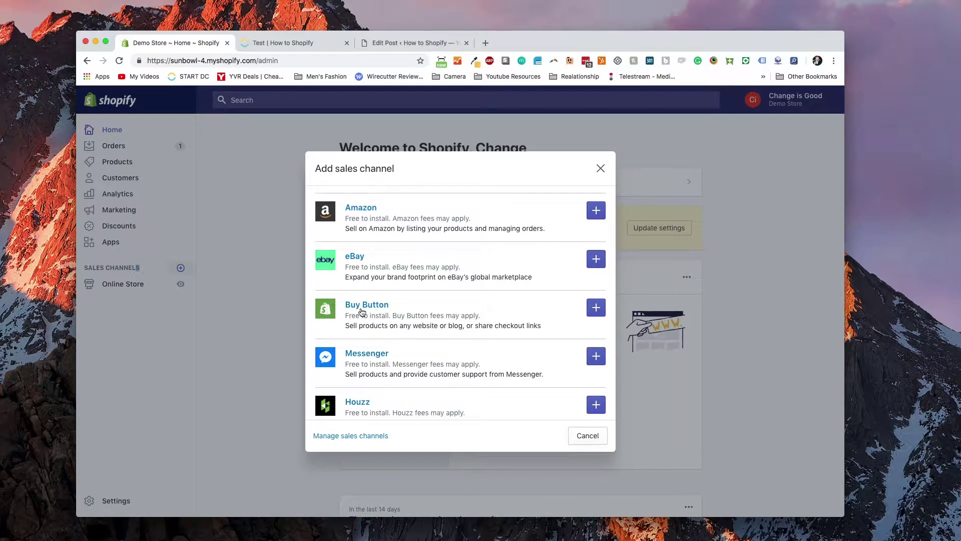
left_click(597, 314)
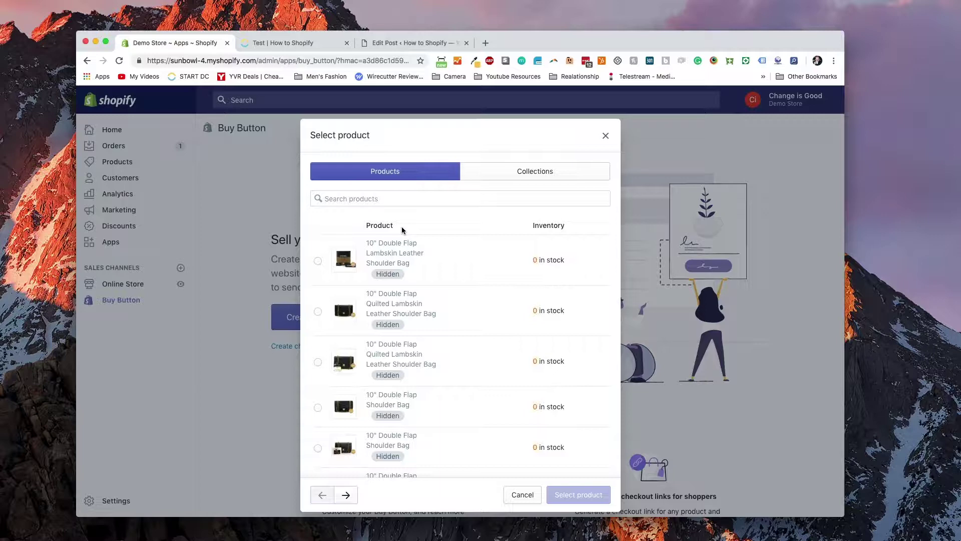
On the picker's second page, choose the 12" Kelly Flap Quilted Caviar Leather Handbag.
scroll(406, 300, "down", 10)
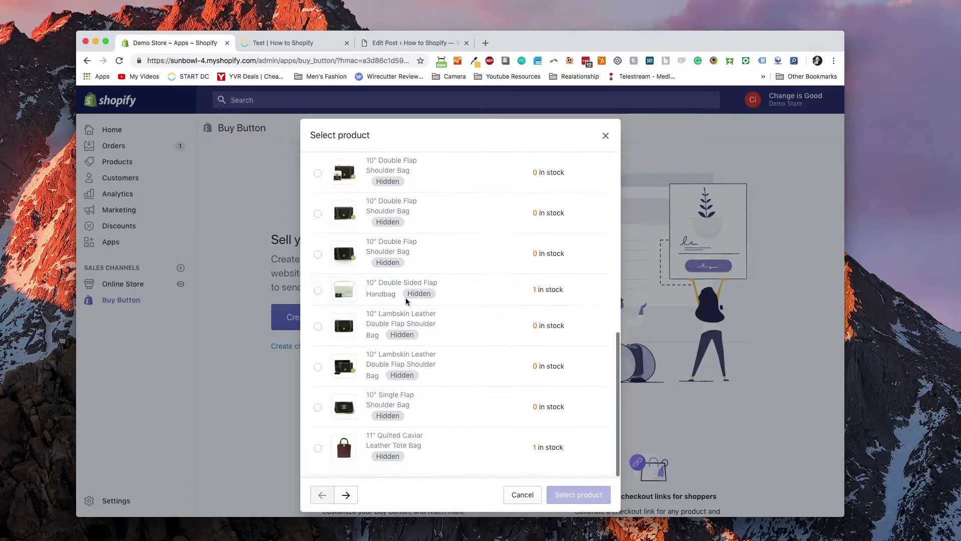
left_click(343, 502)
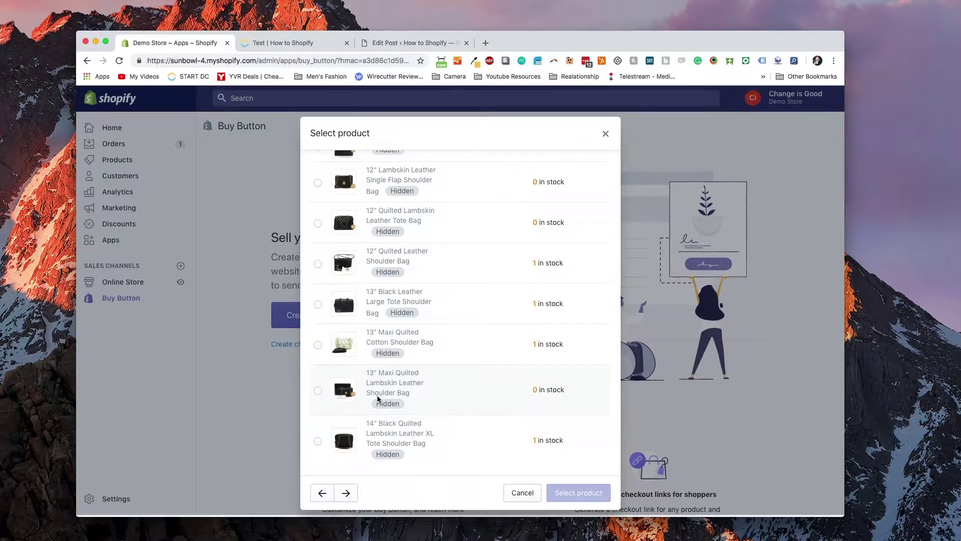
scroll(377, 396, "up", 10)
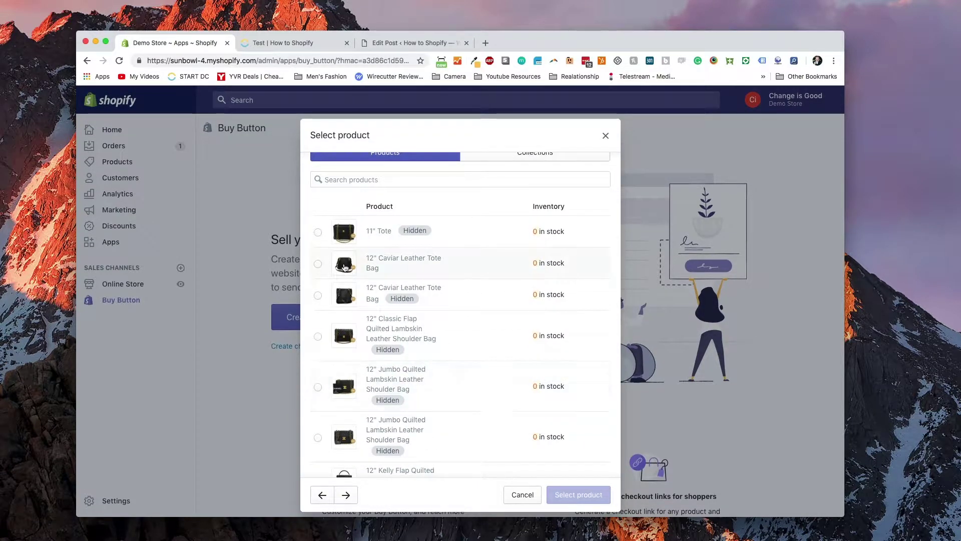
scroll(344, 271, "down", 5)
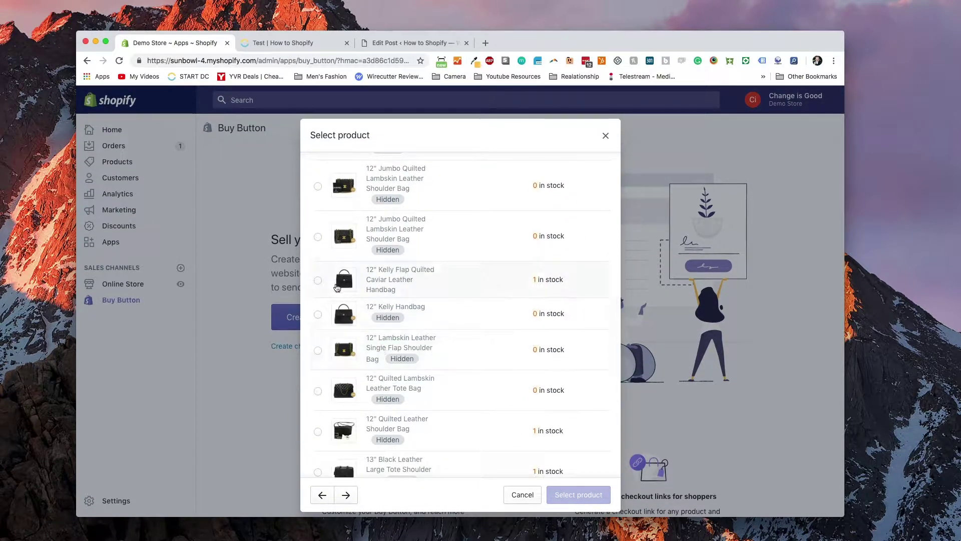
left_click(318, 281)
key("Return")
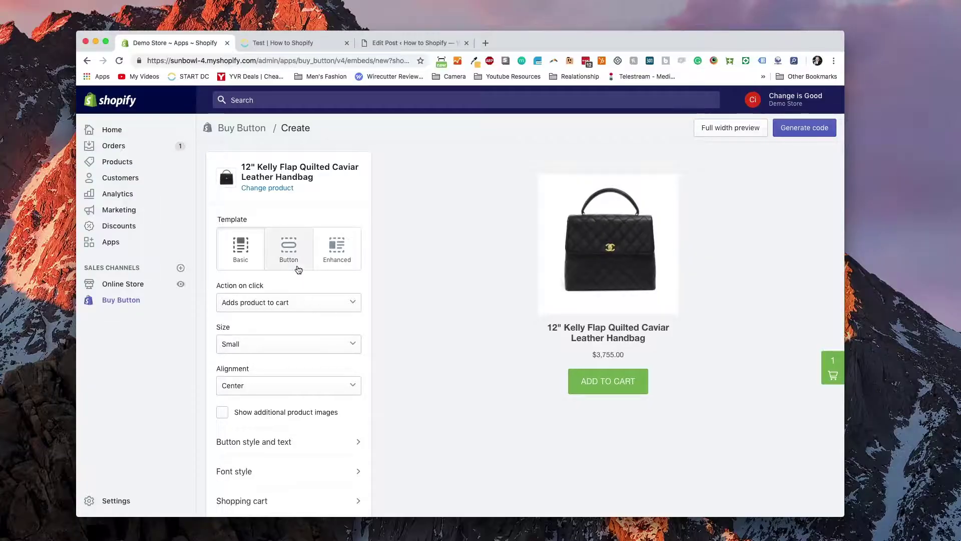
Compare the Button and Enhanced layouts, then settle on the Basic layout.
left_click(292, 265)
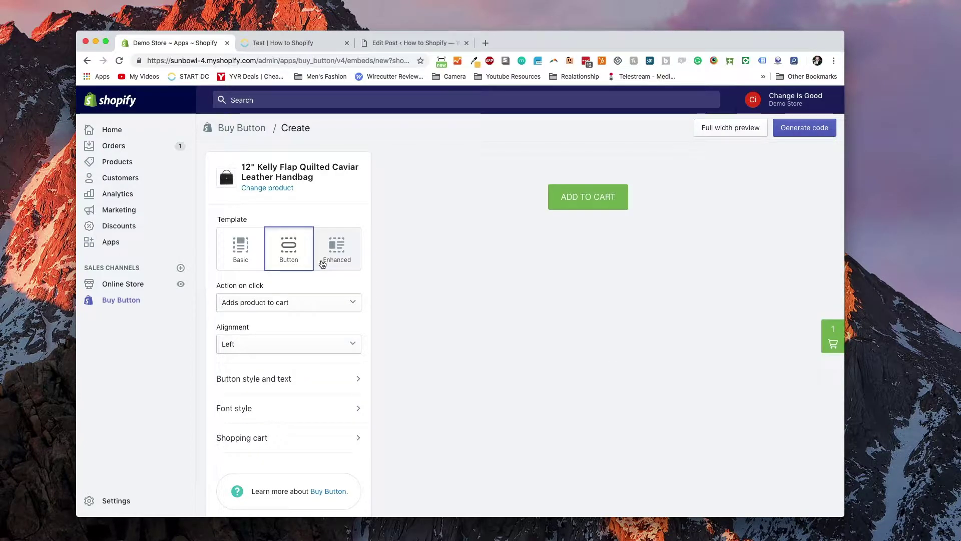
left_click(345, 255)
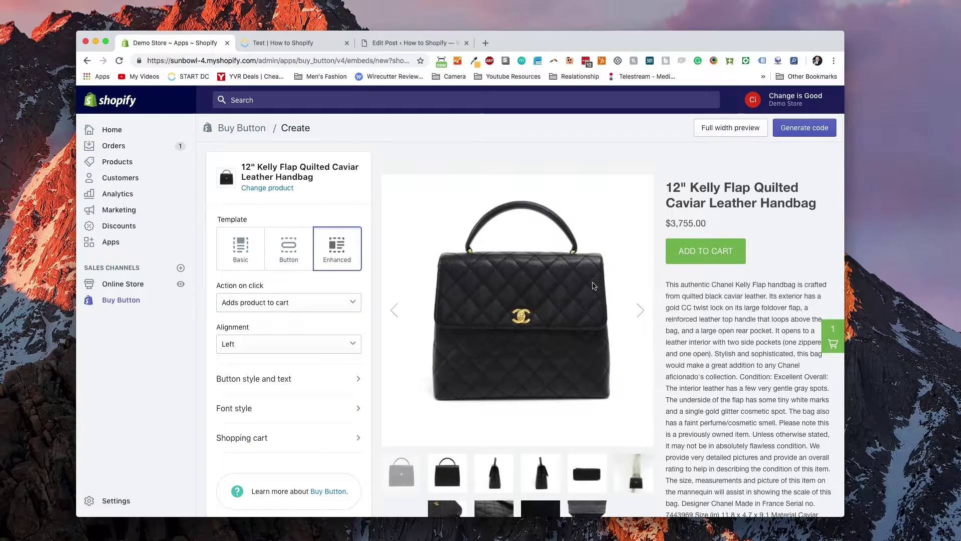
scroll(595, 300, "down", 3)
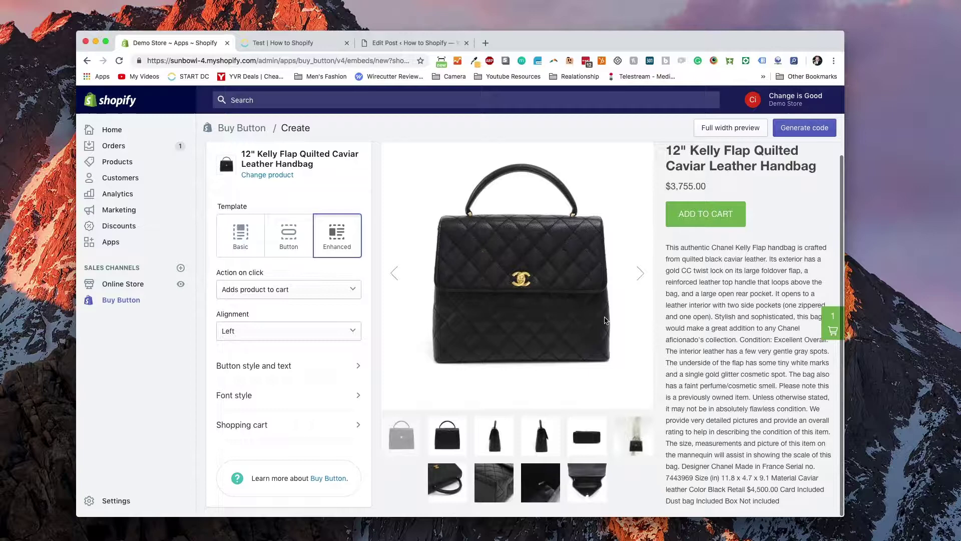
left_click(243, 240)
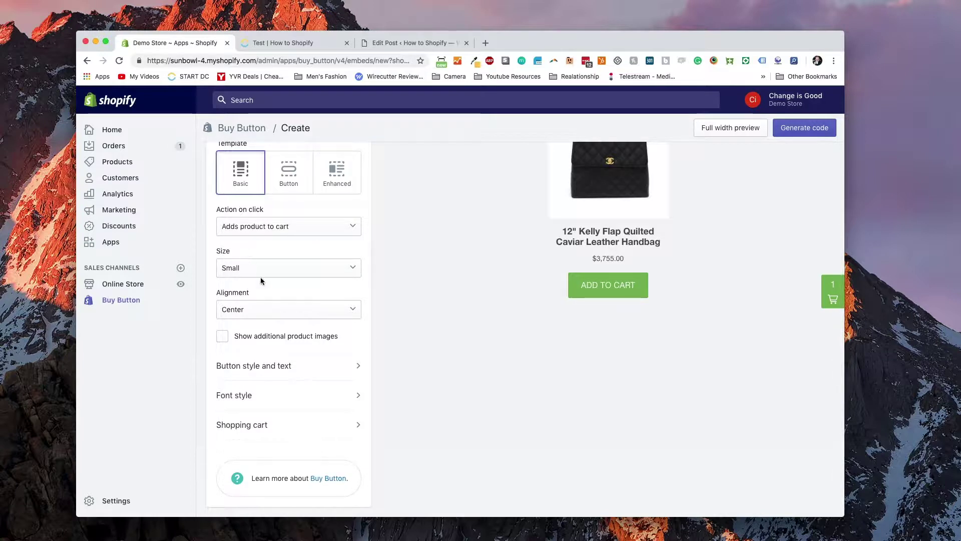
scroll(385, 281, "up", 3)
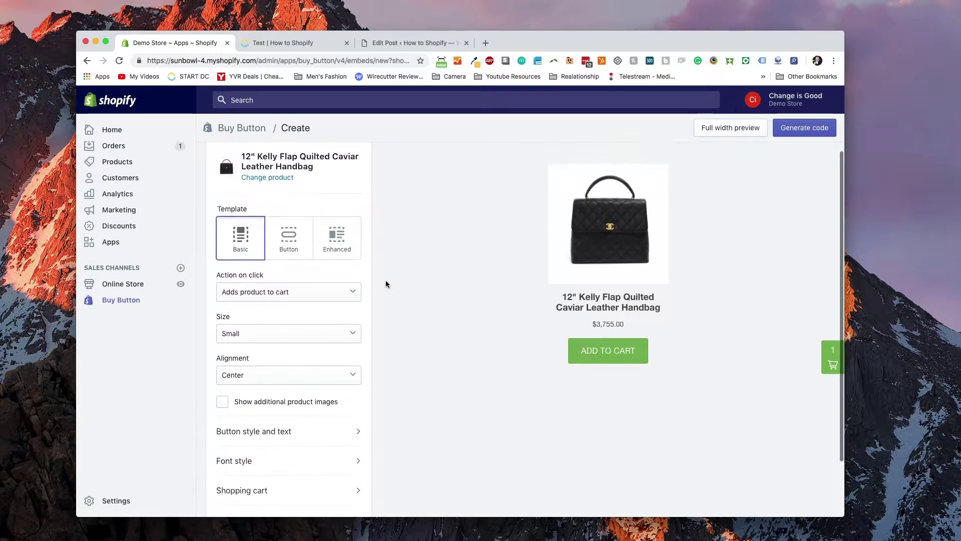
Keep the defaults: add product to cart, small size, centred alignment.
left_click(341, 293)
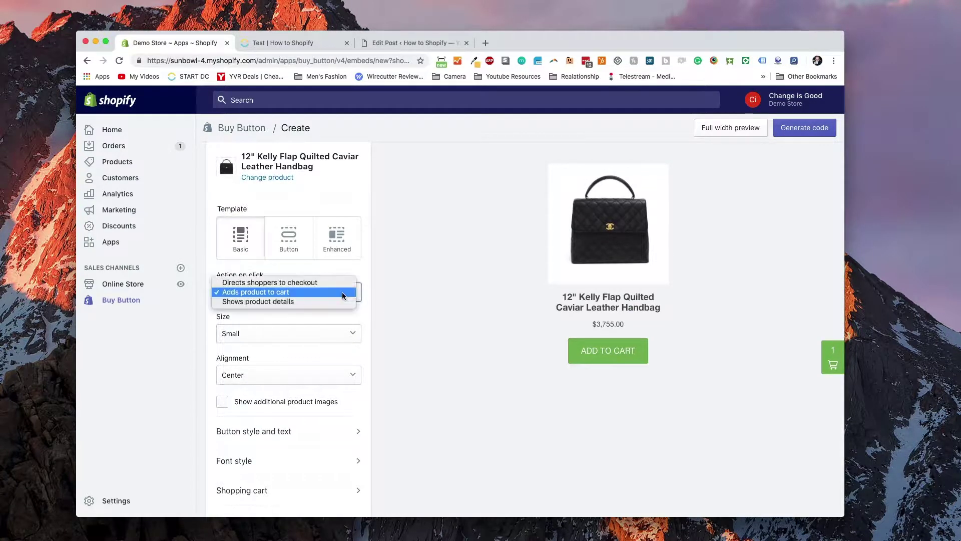
left_click(342, 292)
left_click(347, 334)
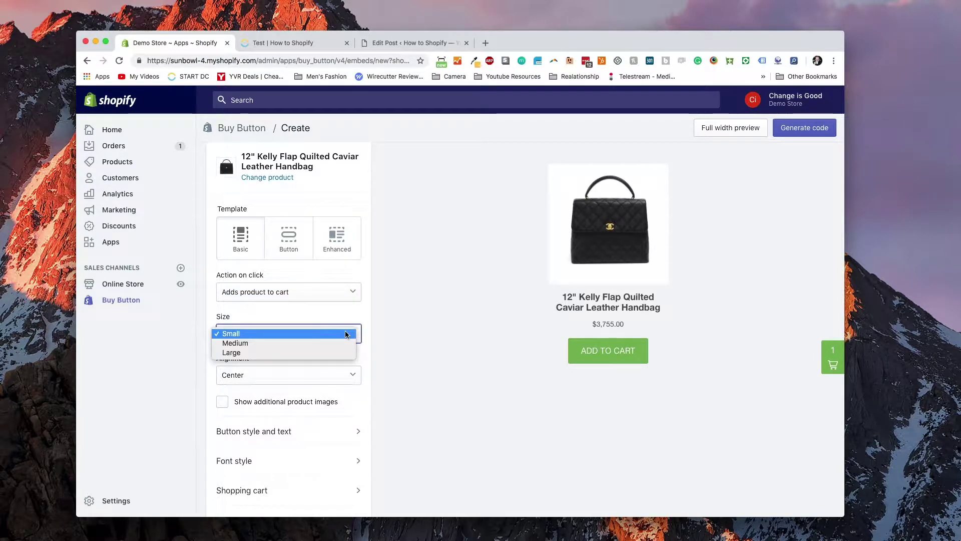
left_click(346, 332)
left_click(343, 376)
left_click(342, 377)
Enable Show additional product images and check the handbag's side-view thumbnail in the preview.
scroll(330, 360, "down", 3)
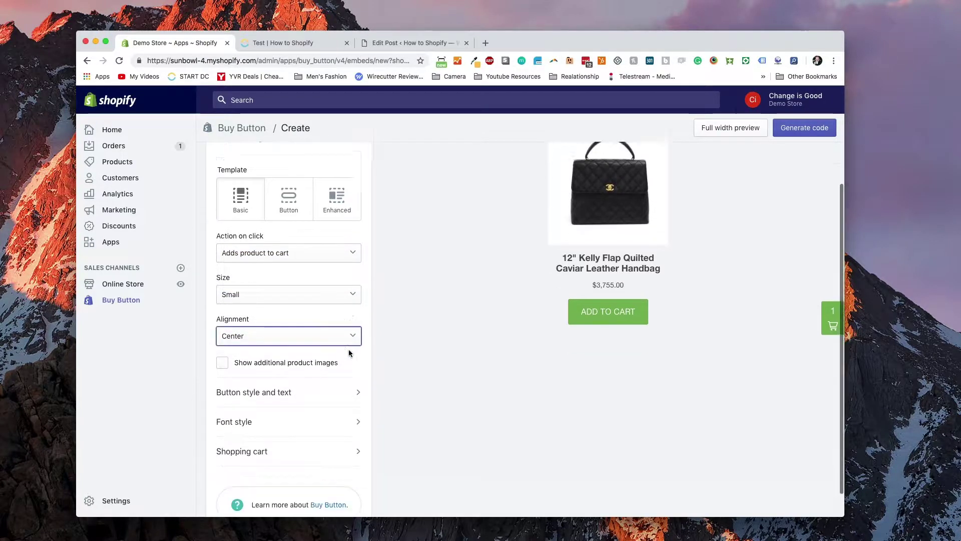
left_click(320, 341)
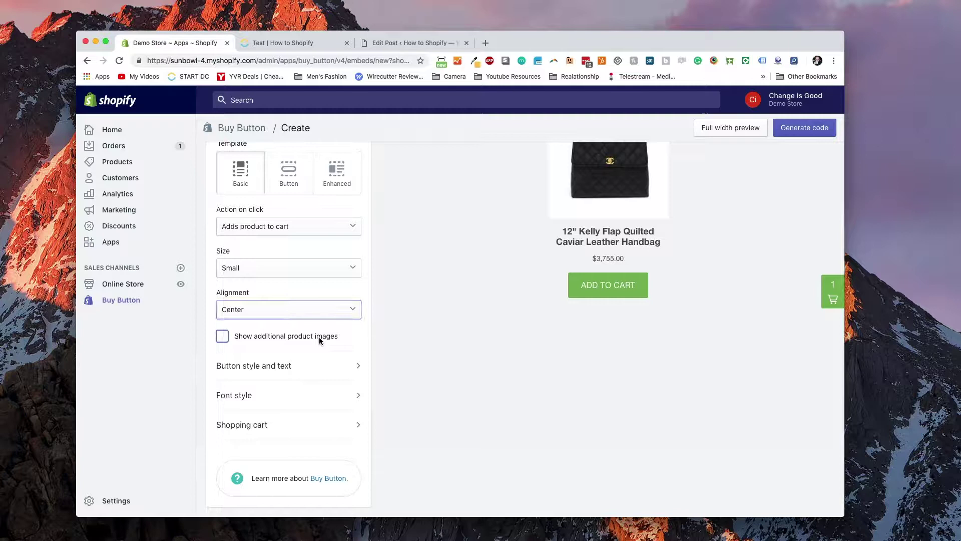
scroll(551, 325, "up", 3)
left_click(597, 310)
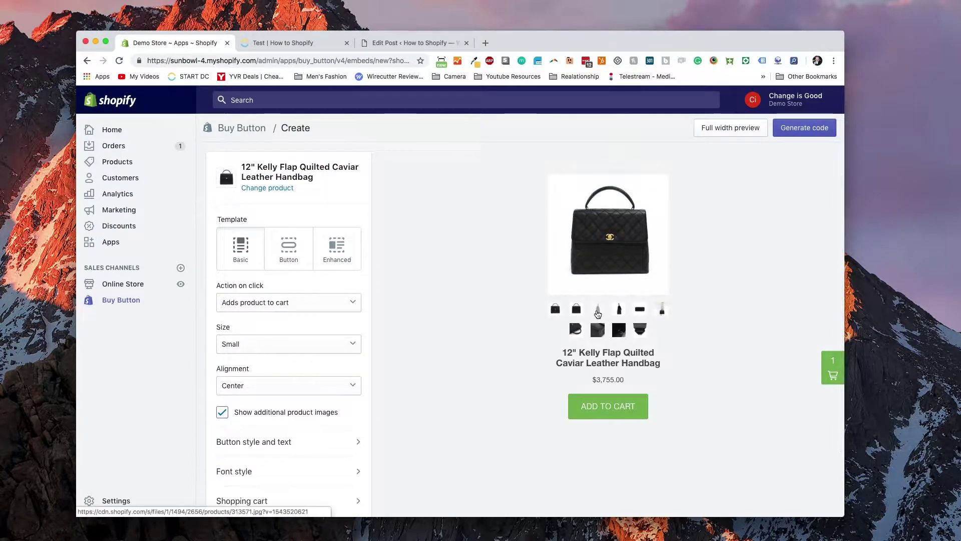
left_click(555, 309)
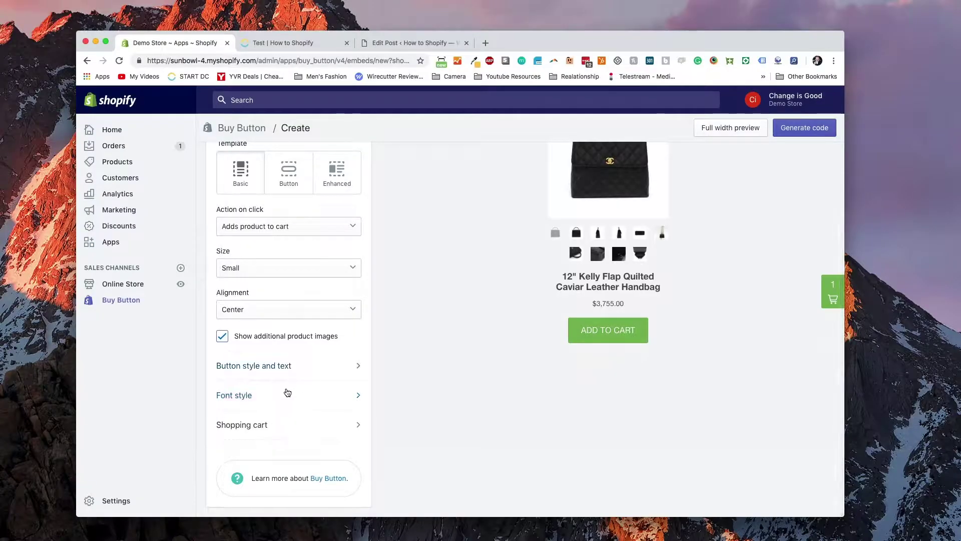
Review the Shopping cart settings and the cart preview.
scroll(340, 377, "up", 1)
scroll(339, 377, "down", 1)
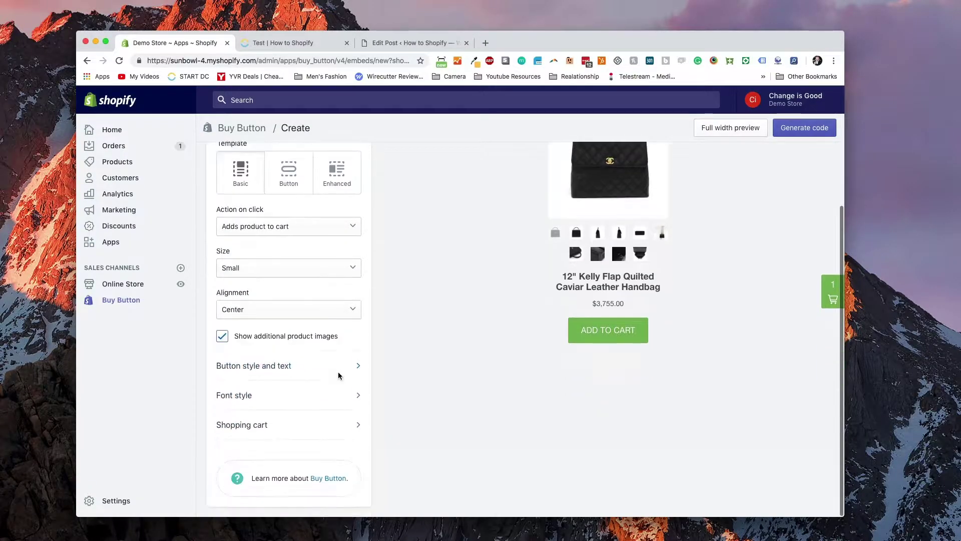
left_click(300, 434)
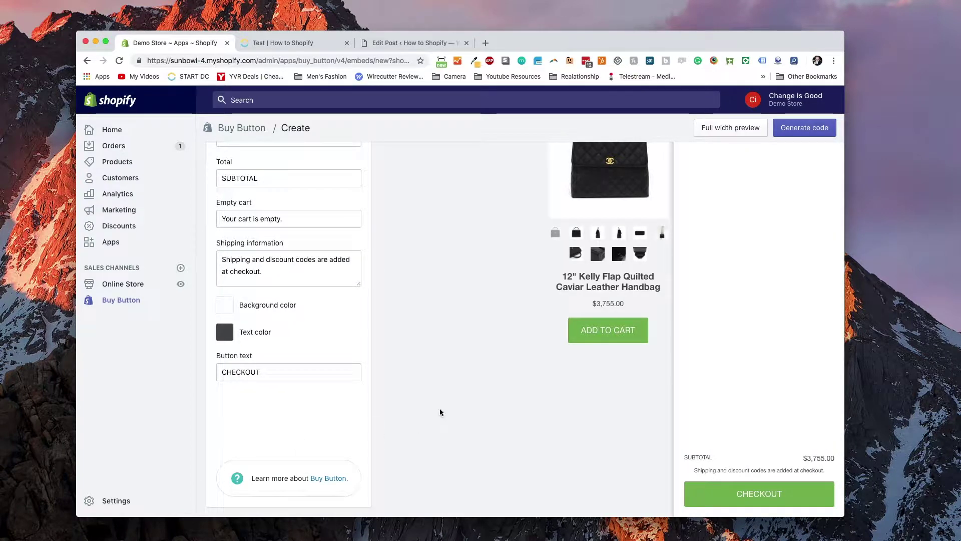
scroll(606, 287, "up", 3)
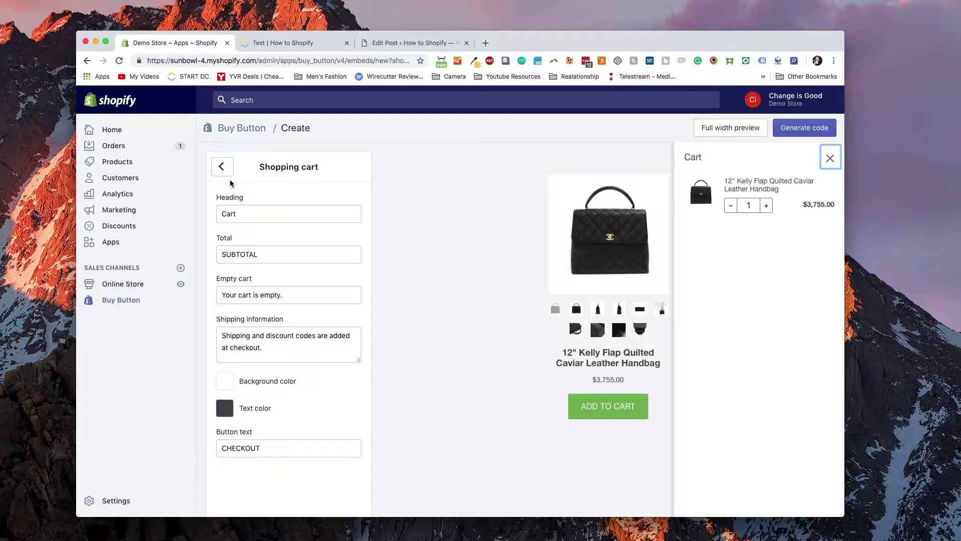
Return to the main Buy Button settings and generate the embed code.
left_click(222, 166)
scroll(442, 286, "down", 3)
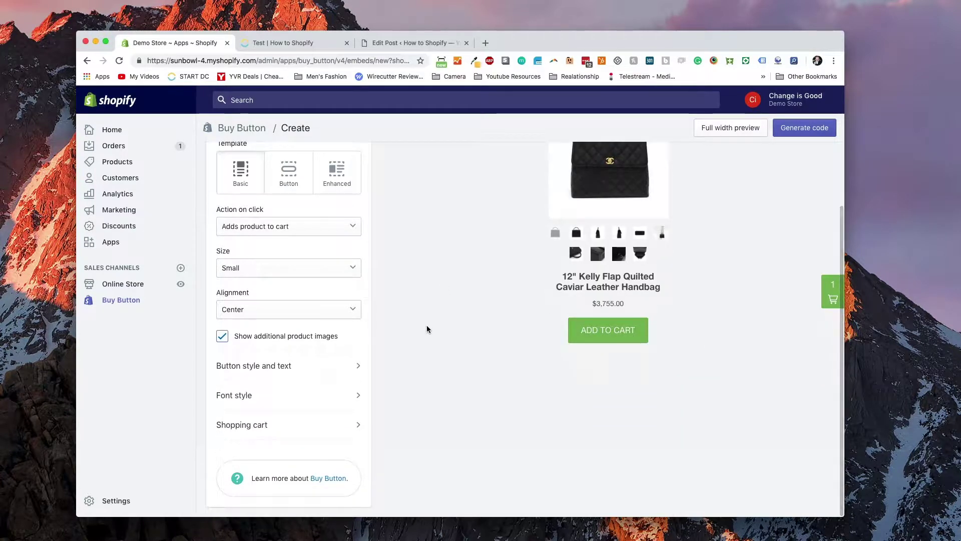
left_click(801, 129)
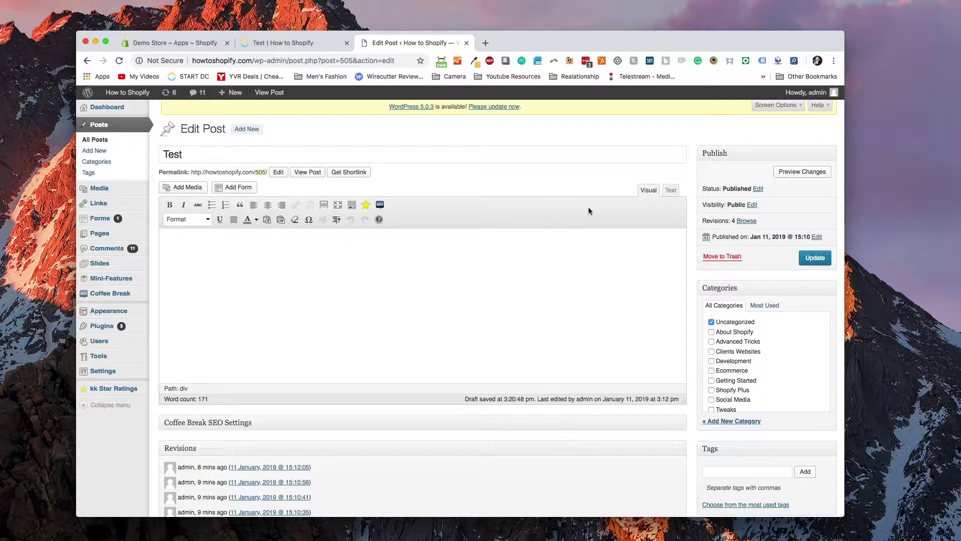
In the Text tab, replace the Test post's code with the Buy Button embed code and update.
left_click(671, 190)
left_click(312, 306)
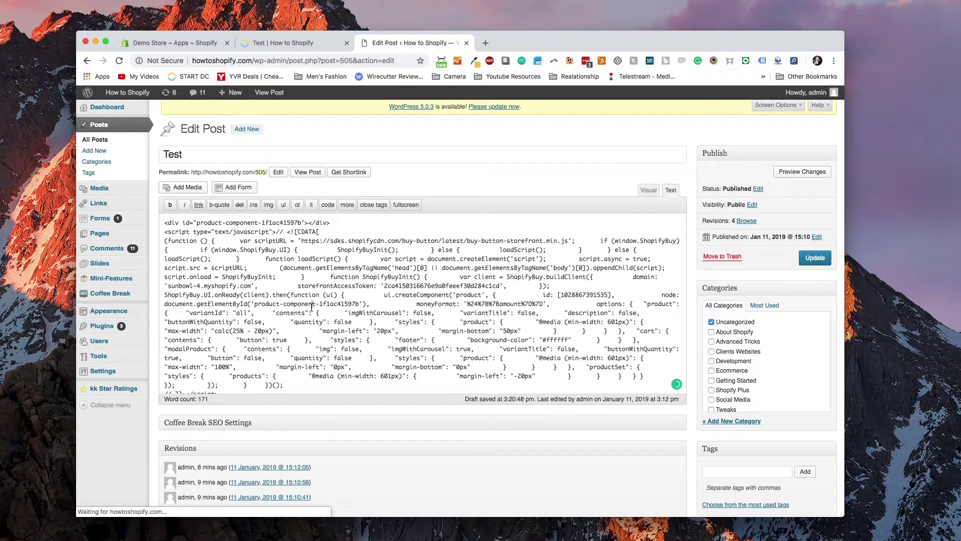
key("super+a")
key("super+v")
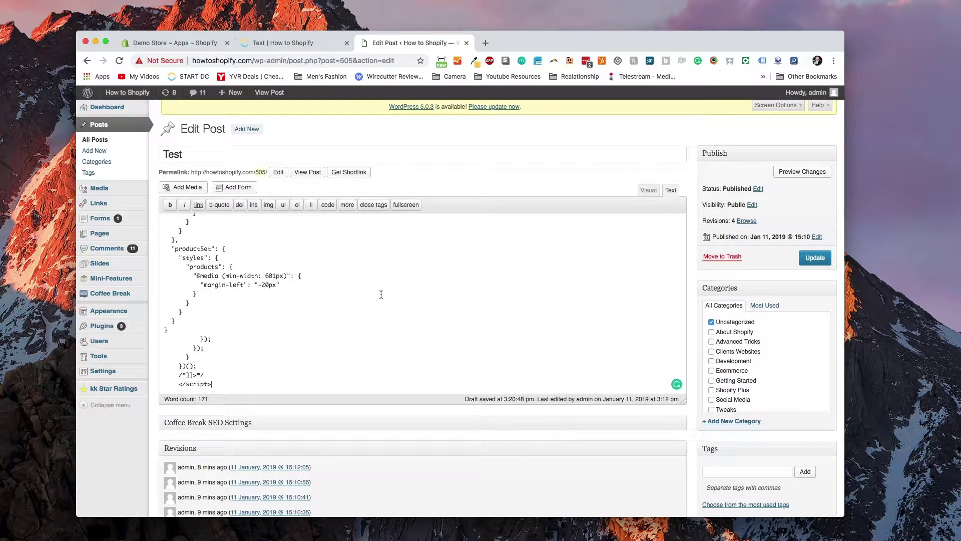
left_click(809, 261)
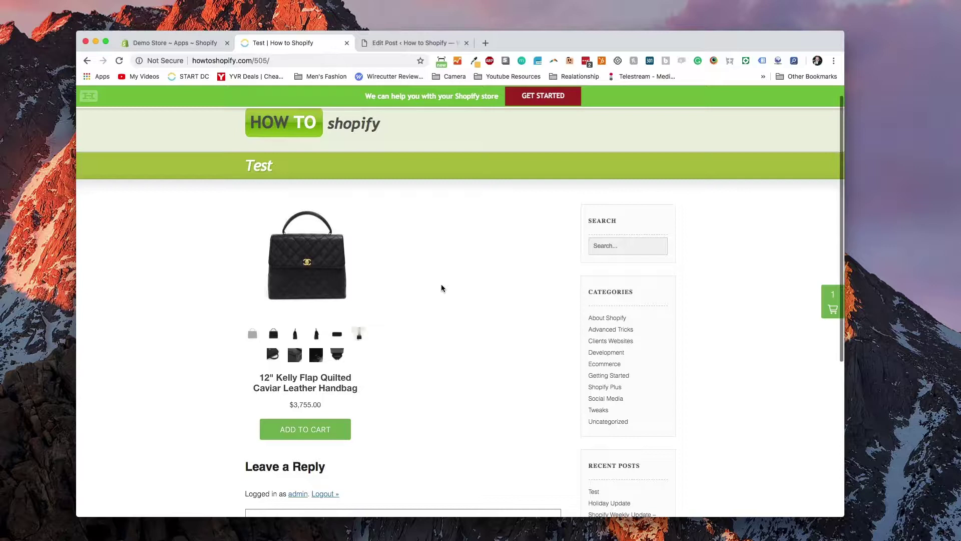
On the live post, add the Kelly Flap handbag, remove the tote bag, and try checkout.
scroll(442, 286, "down", 5)
left_click(305, 318)
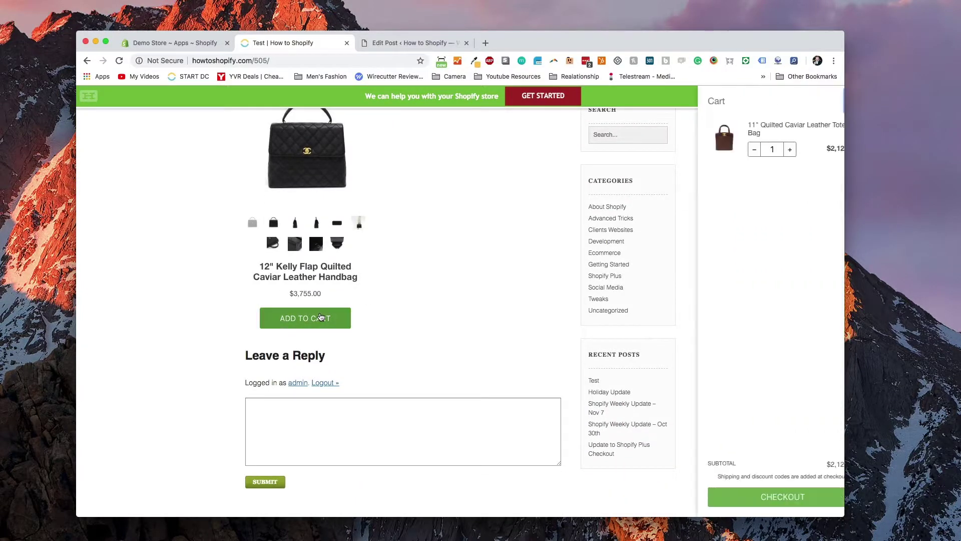
scroll(657, 284, "up", 3)
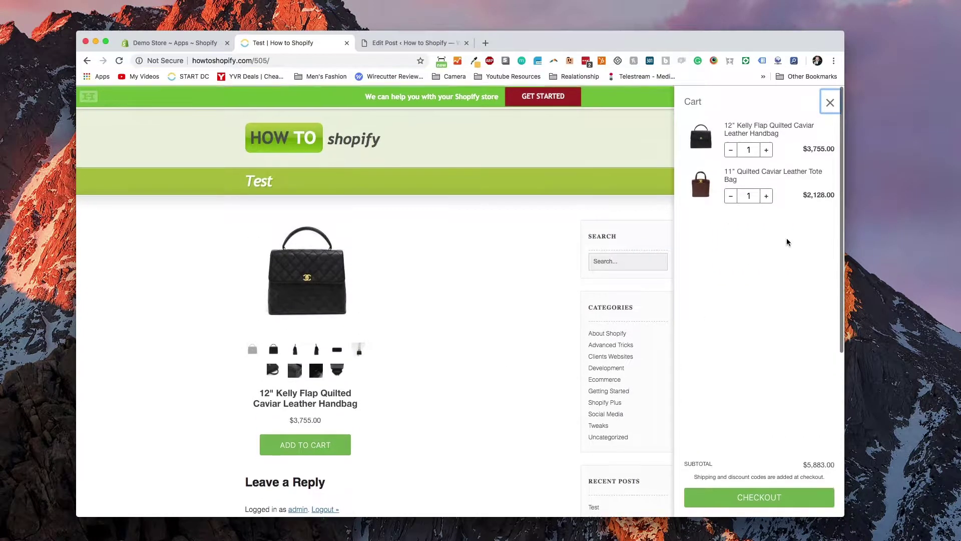
left_click(730, 196)
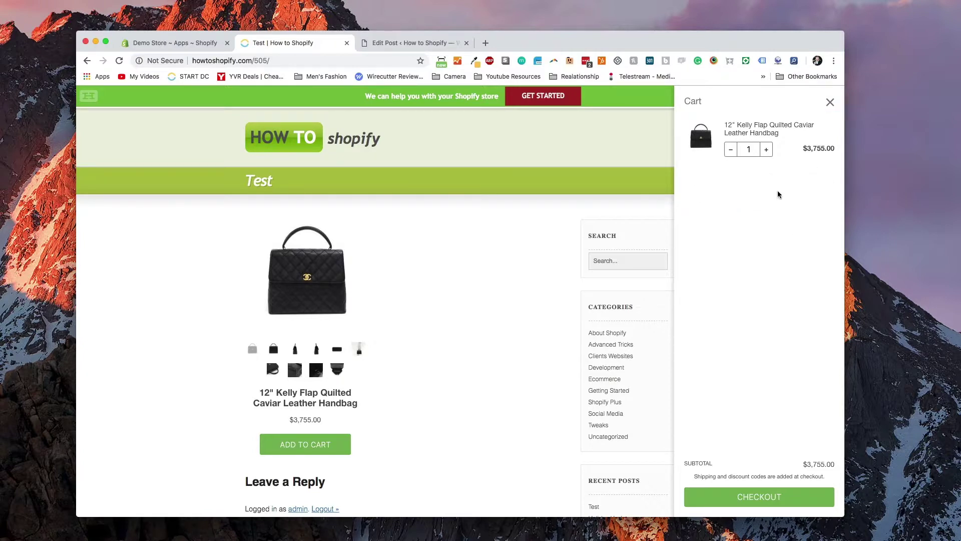
left_click(761, 502)
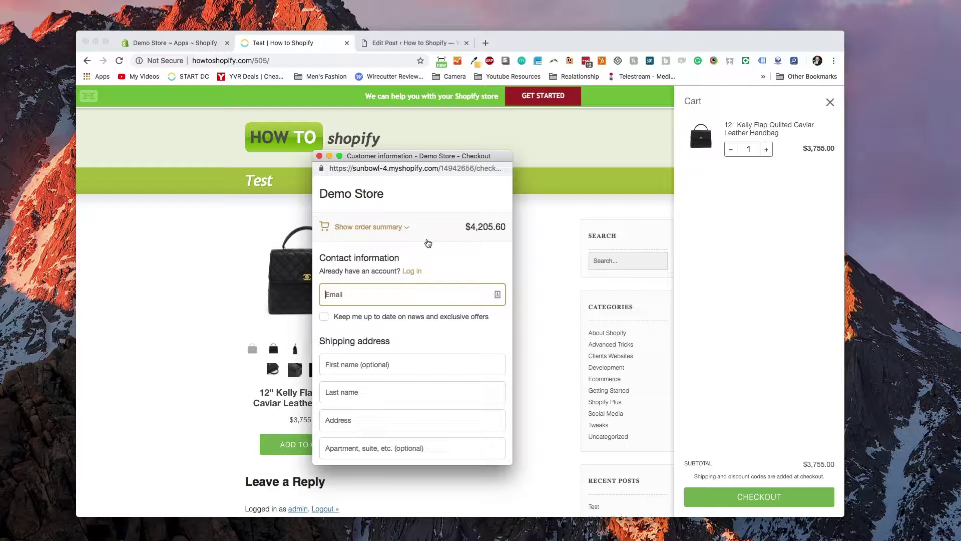
scroll(428, 243, "down", 5)
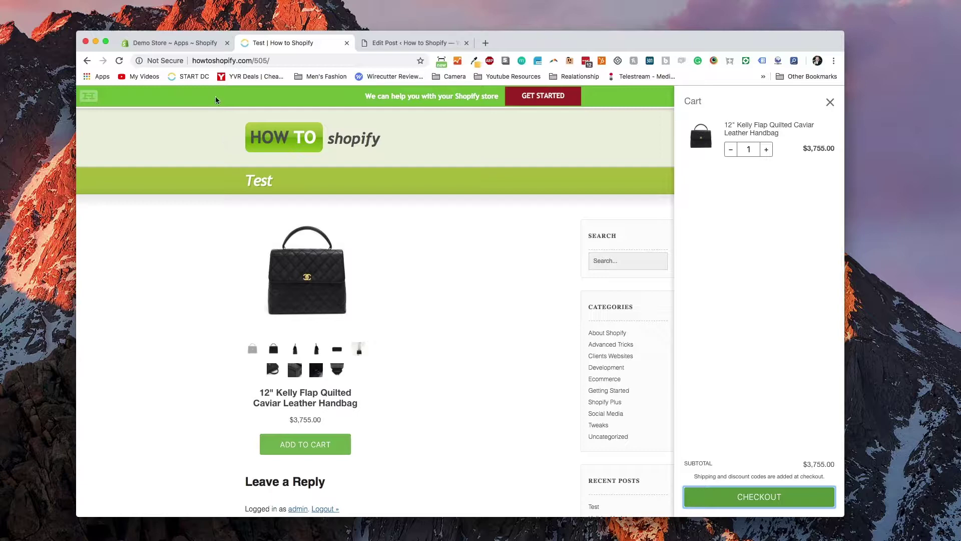
Back in Shopify, close the generated code window and return to the Buy Button page.
left_click(200, 46)
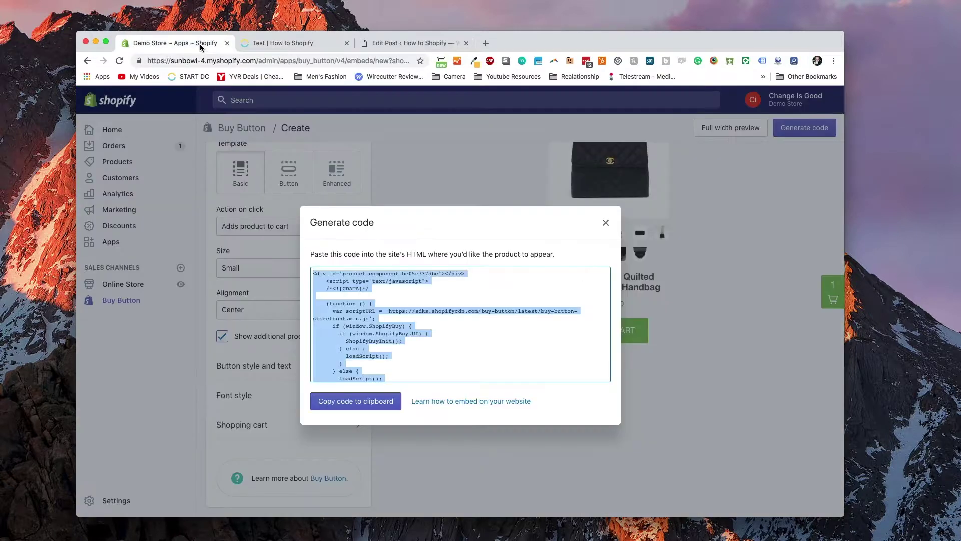
left_click(605, 224)
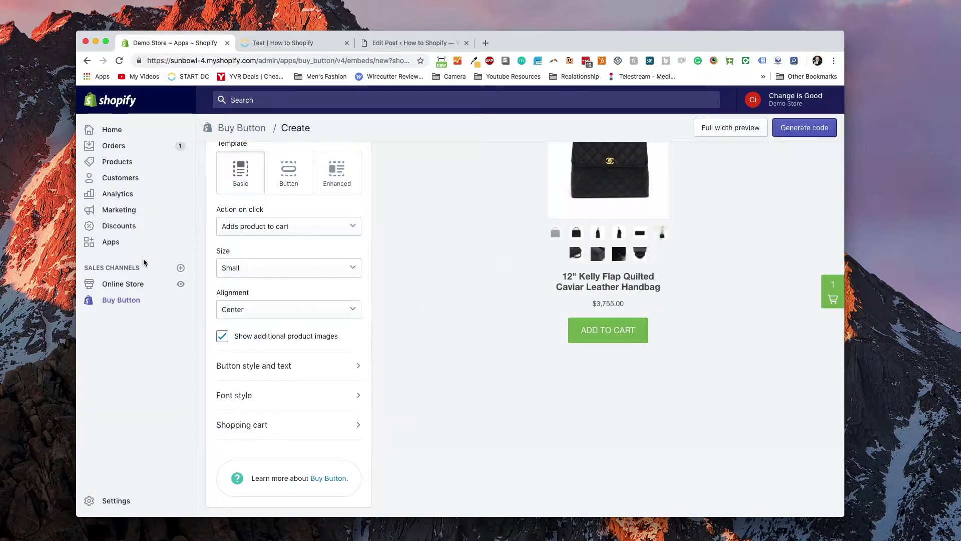
left_click(126, 305)
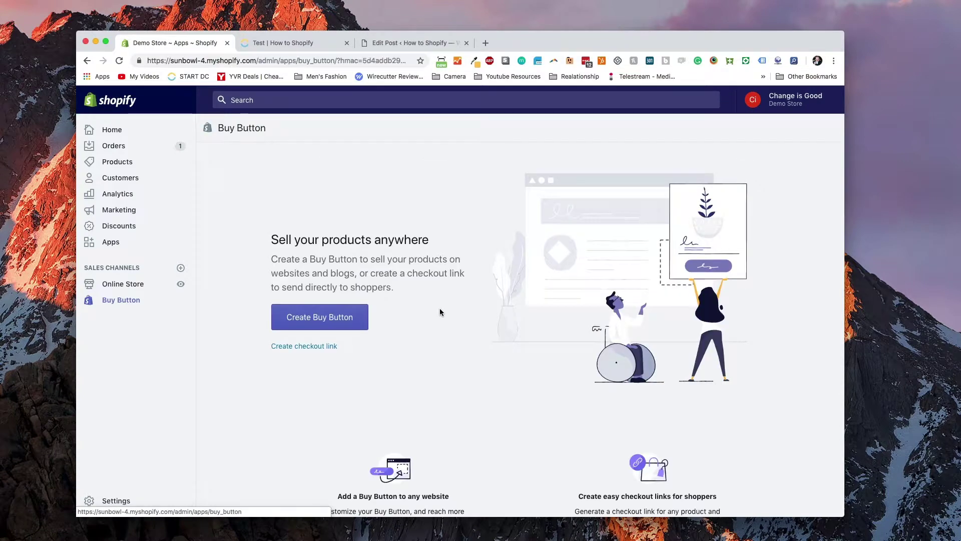
Create a checkout link for the 10" Double Sided Flap Handbag and copy it.
left_click(304, 347)
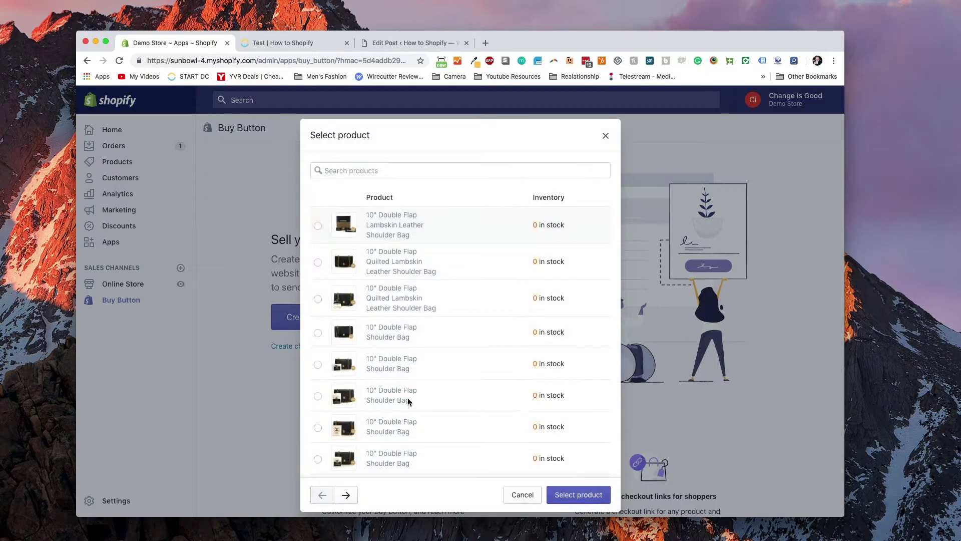
scroll(425, 293, "down", 5)
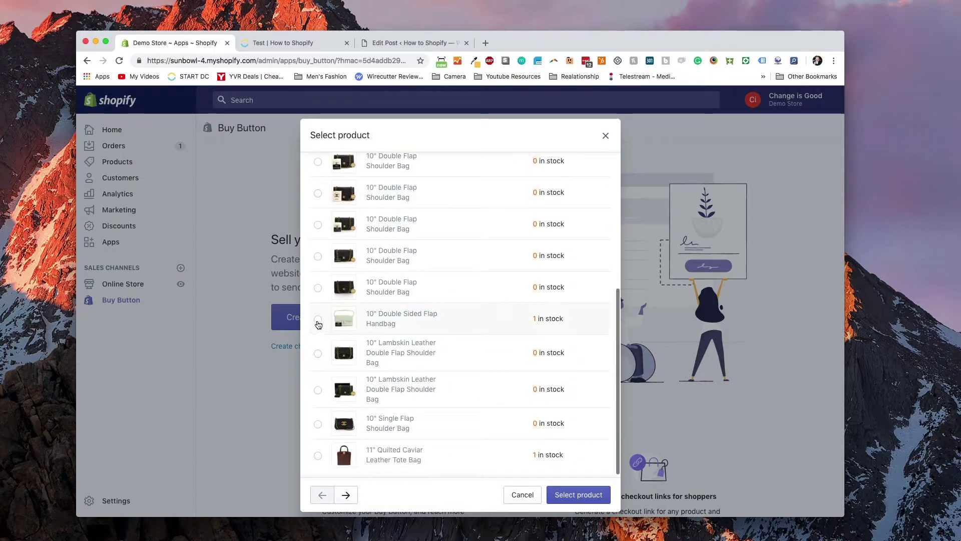
left_click(318, 319)
left_click(576, 494)
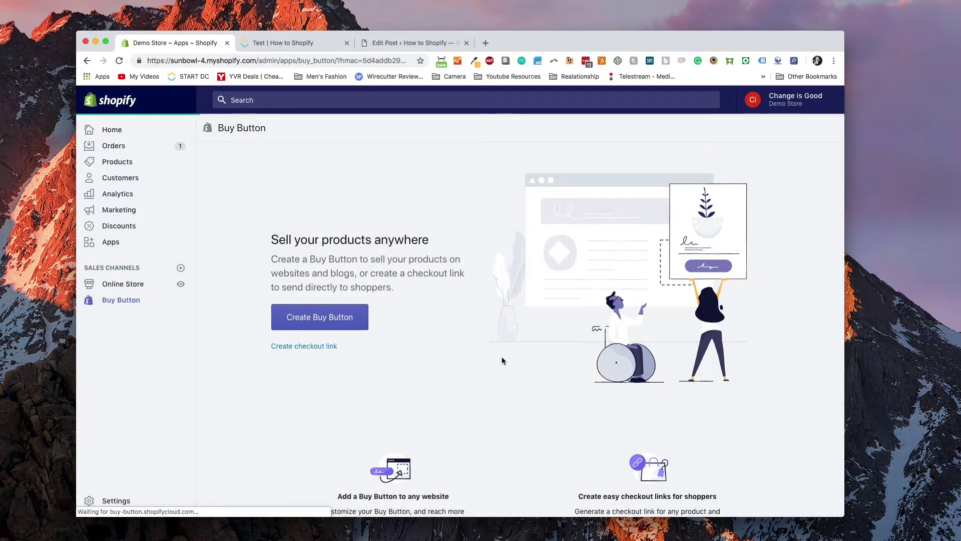
left_click(475, 324)
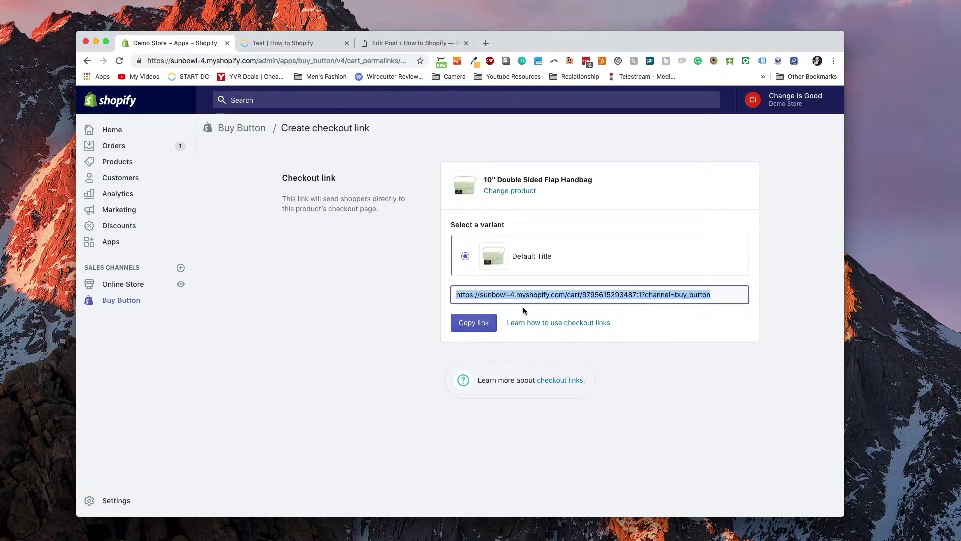
Paste the copied checkout link into the WordPress tab's address bar and load it.
left_click(405, 44)
left_click(315, 75)
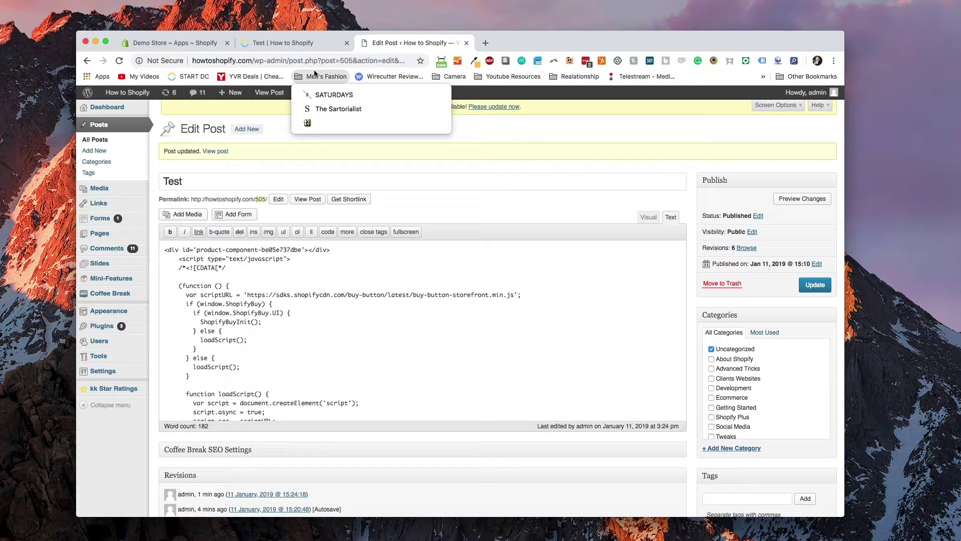
left_click(326, 61)
left_click(326, 61)
key("super+v")
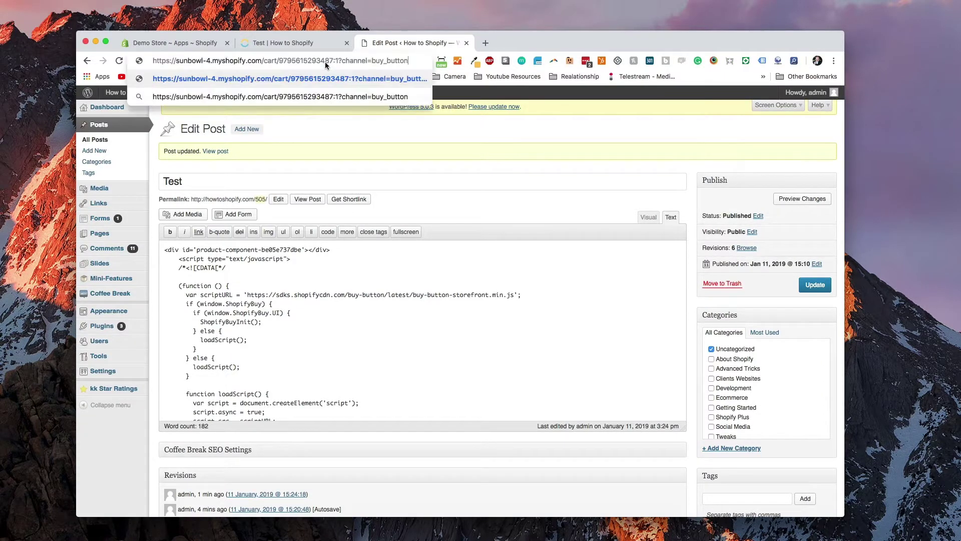
key("Return")
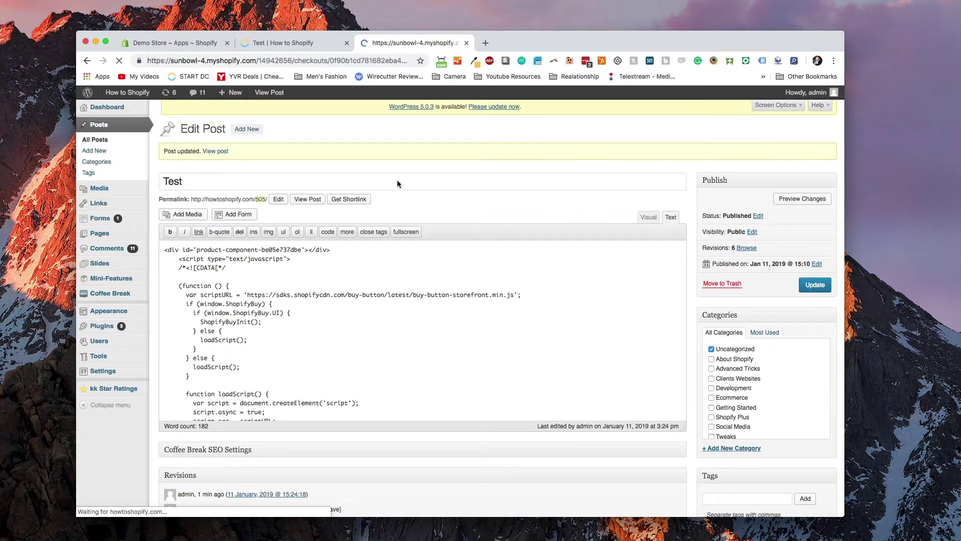